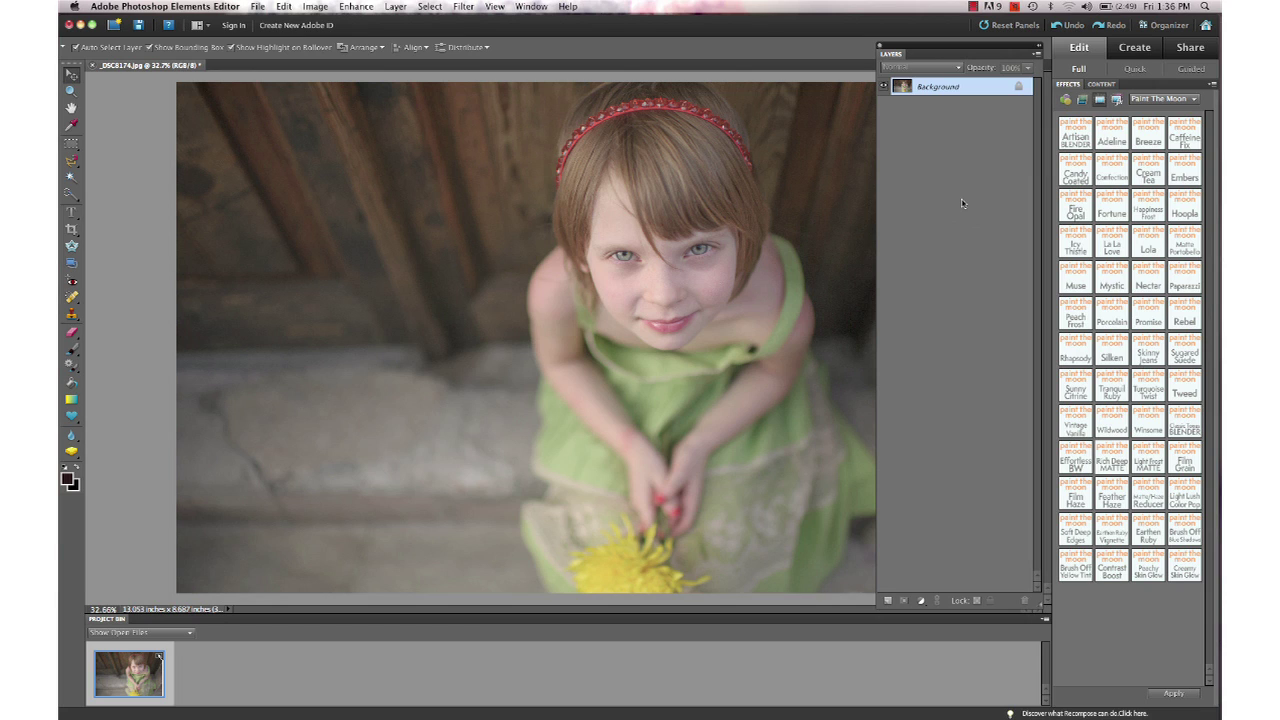
Switch the Paint The Moon effects list to the Luminosity – The Essence set
click(1148, 100)
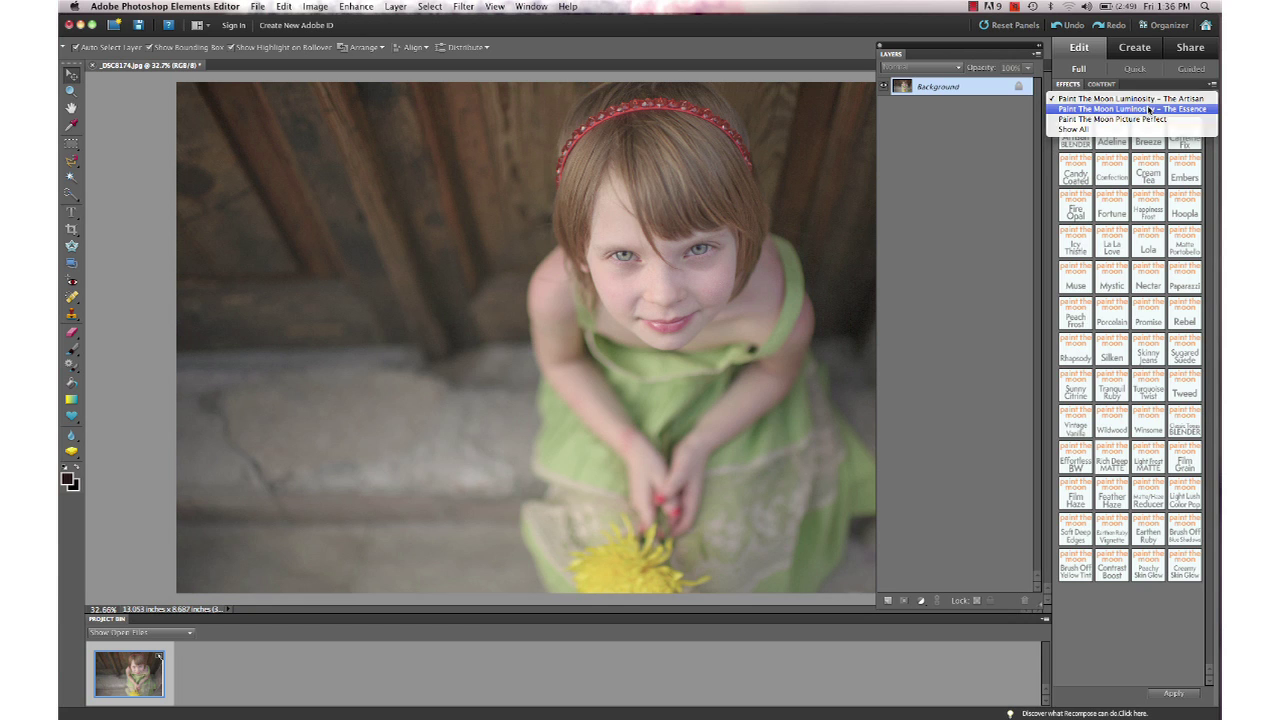
click(1150, 109)
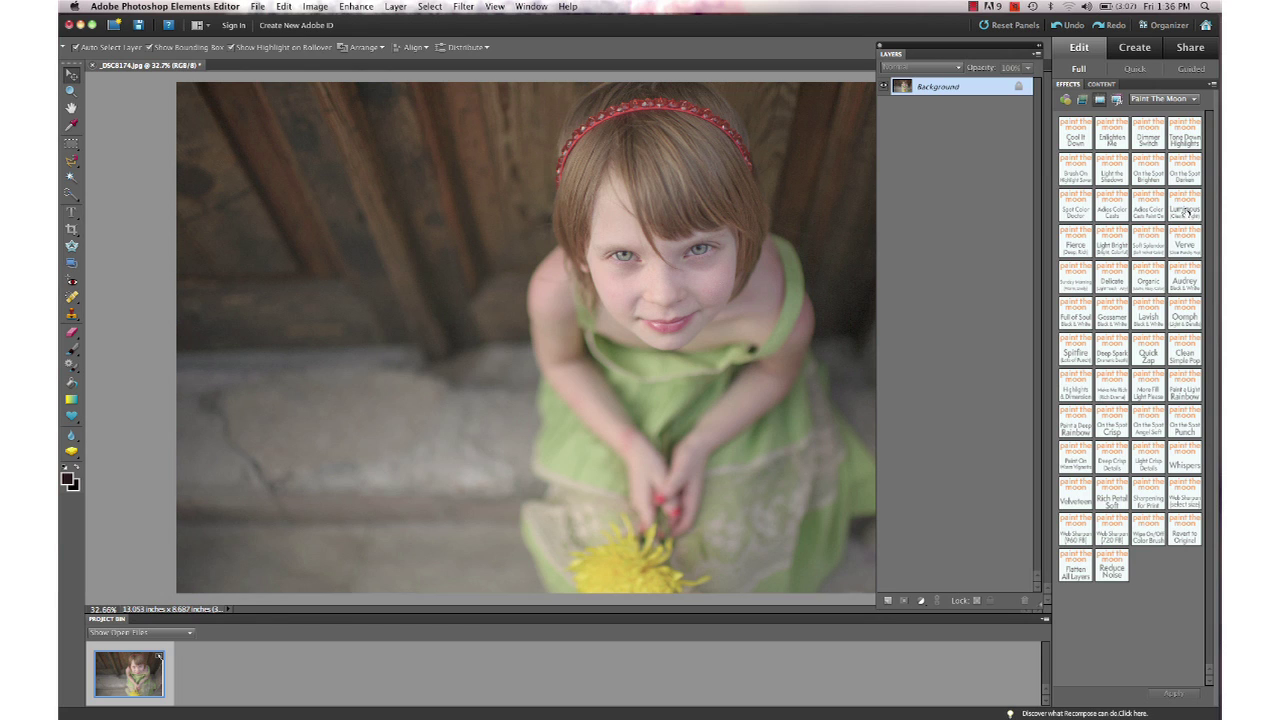
Apply Soft Splendor, continue past the masking note, and paint the girl's face back to crisp detail
double_click(1155, 243)
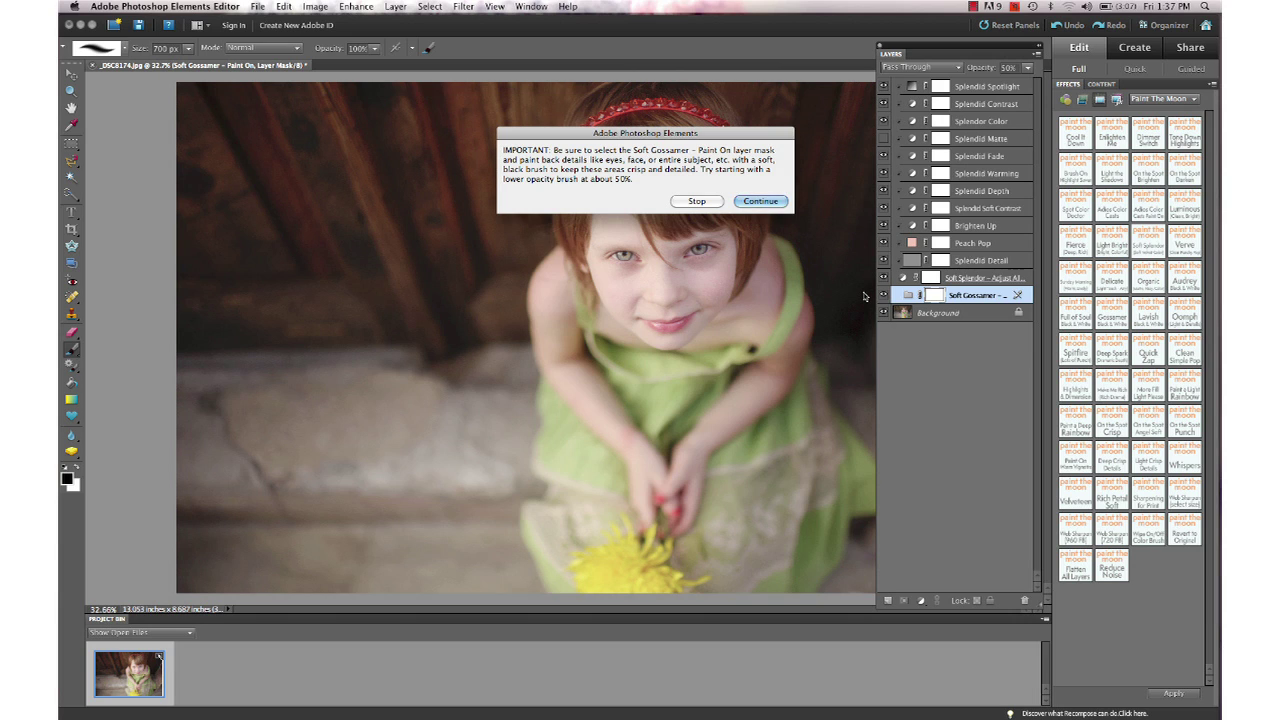
key(Return)
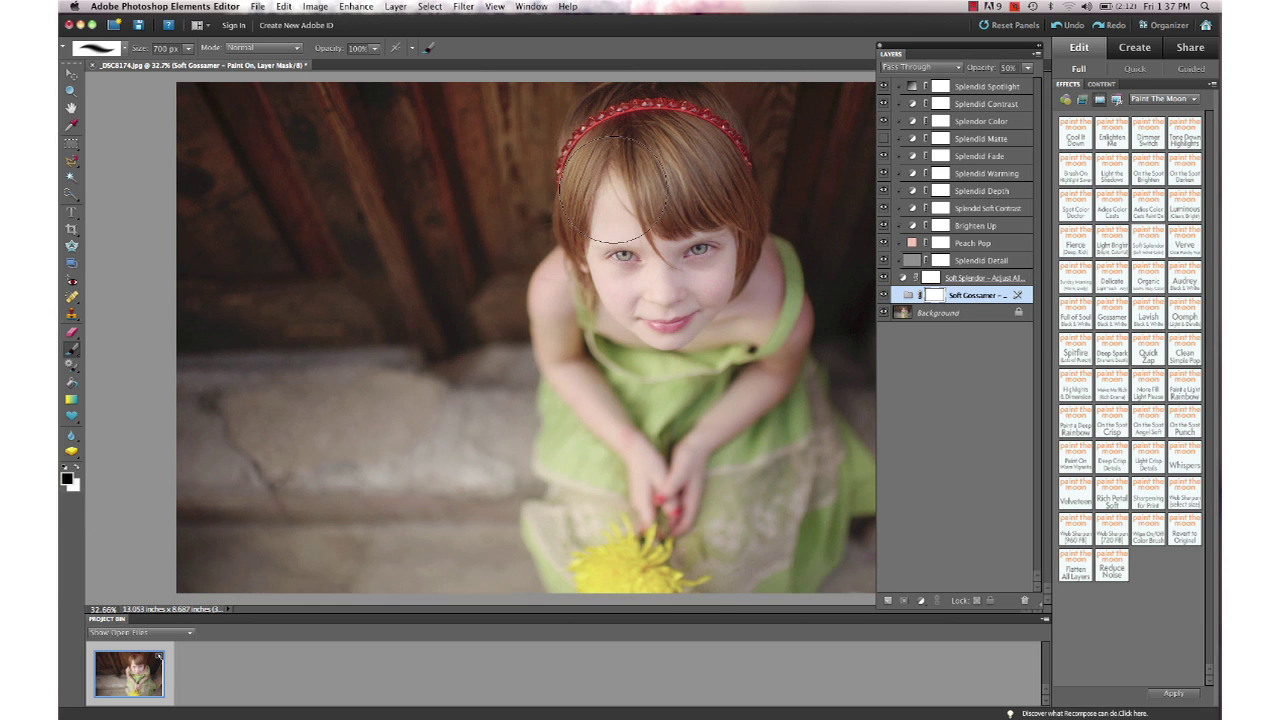
mouse_move(614, 187)
mouse_down()
mouse_move(638, 315)
mouse_move(690, 159)
mouse_move(645, 300)
mouse_move(630, 258)
mouse_move(636, 320)
mouse_up()
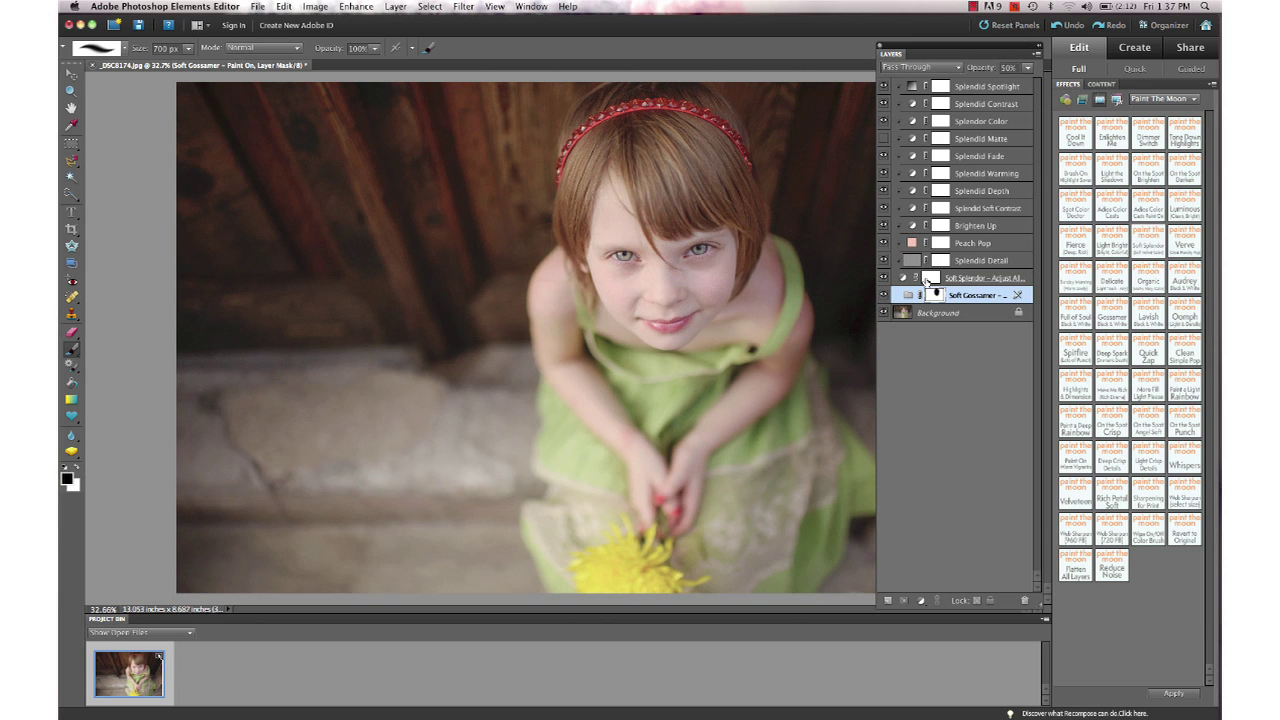
Raise the Soft Splendor layer's opacity, then reselect the Background layer
click(929, 280)
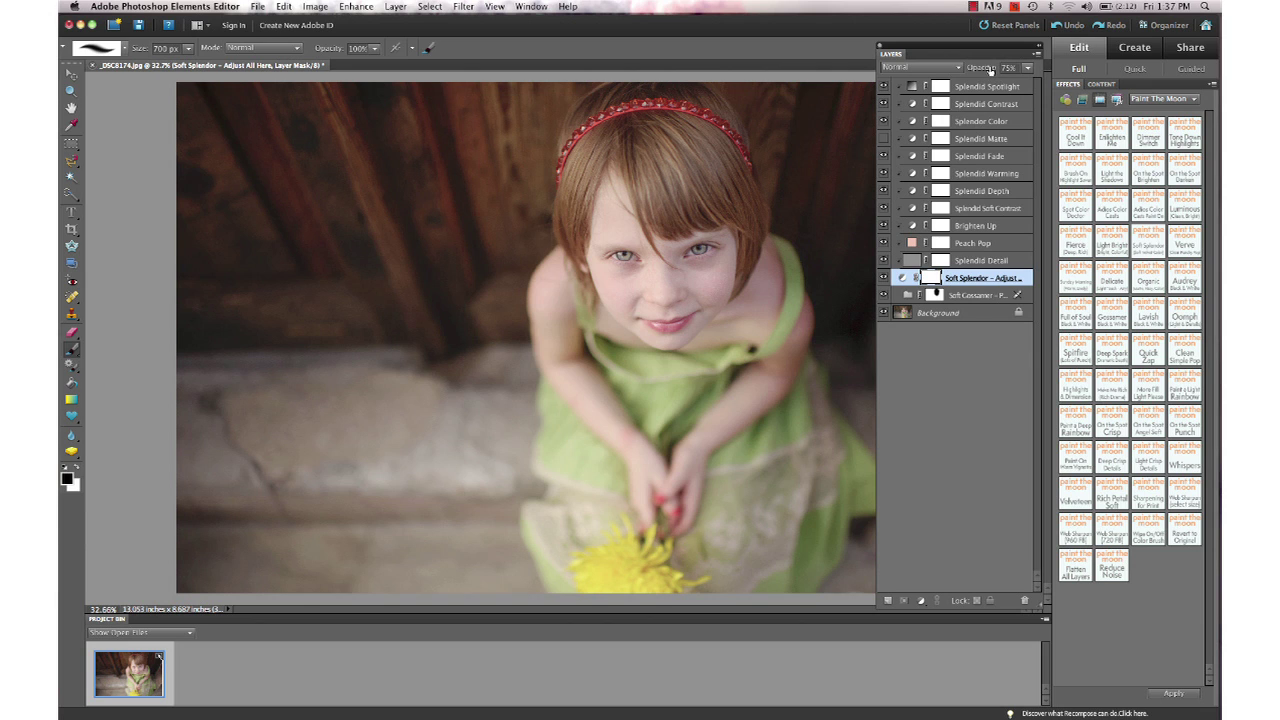
drag(990, 68, 1045, 85)
click(904, 314)
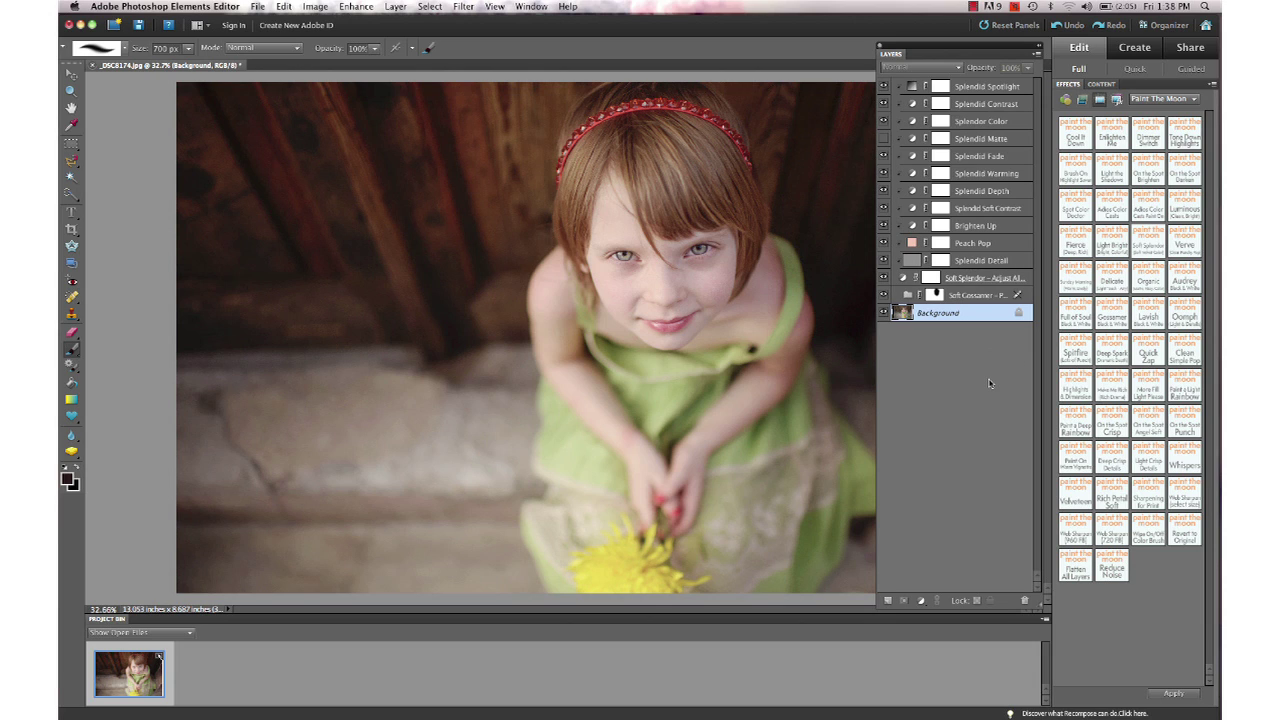
Apply Matte Portobello from the Luminosity – The Artisan effect set
click(1162, 100)
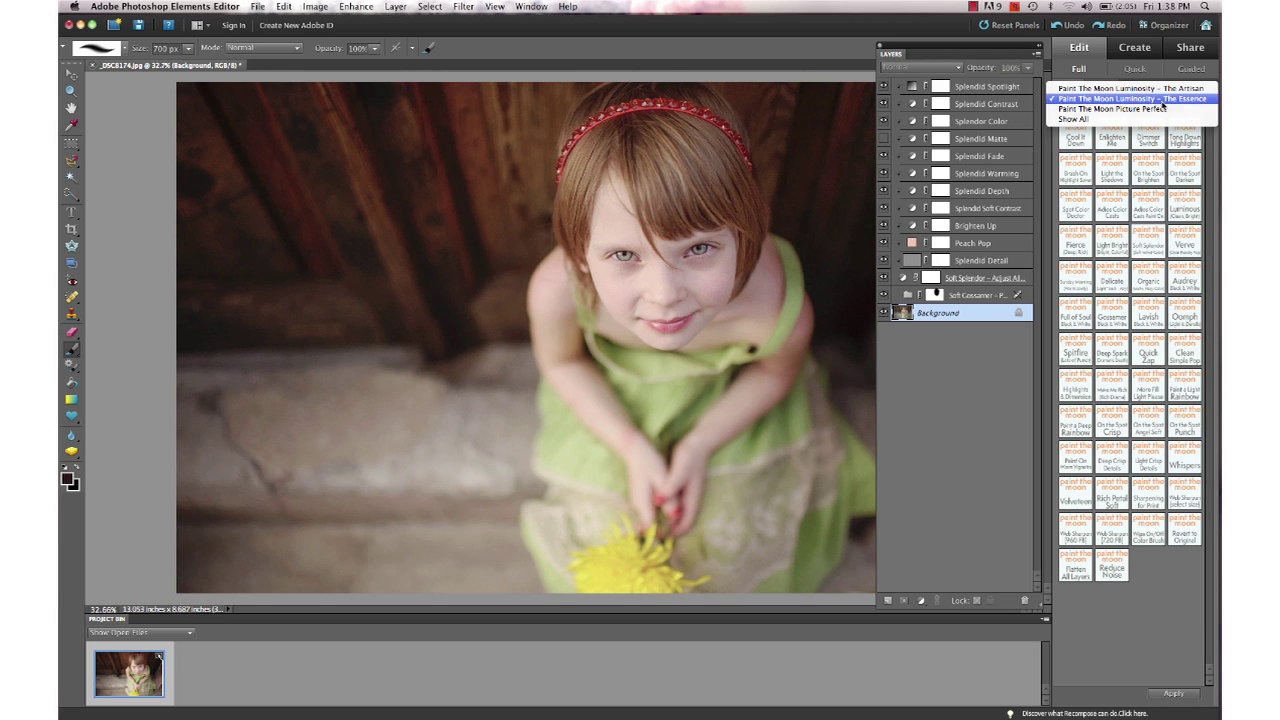
click(1160, 90)
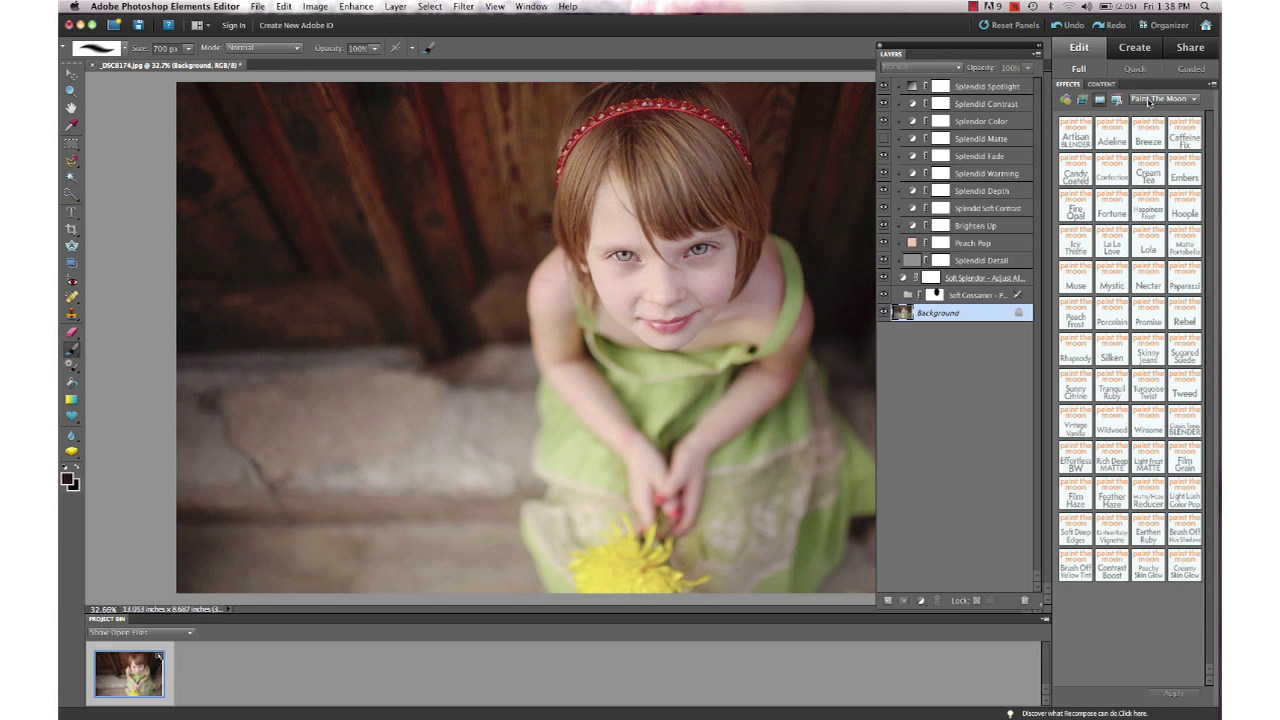
double_click(1183, 243)
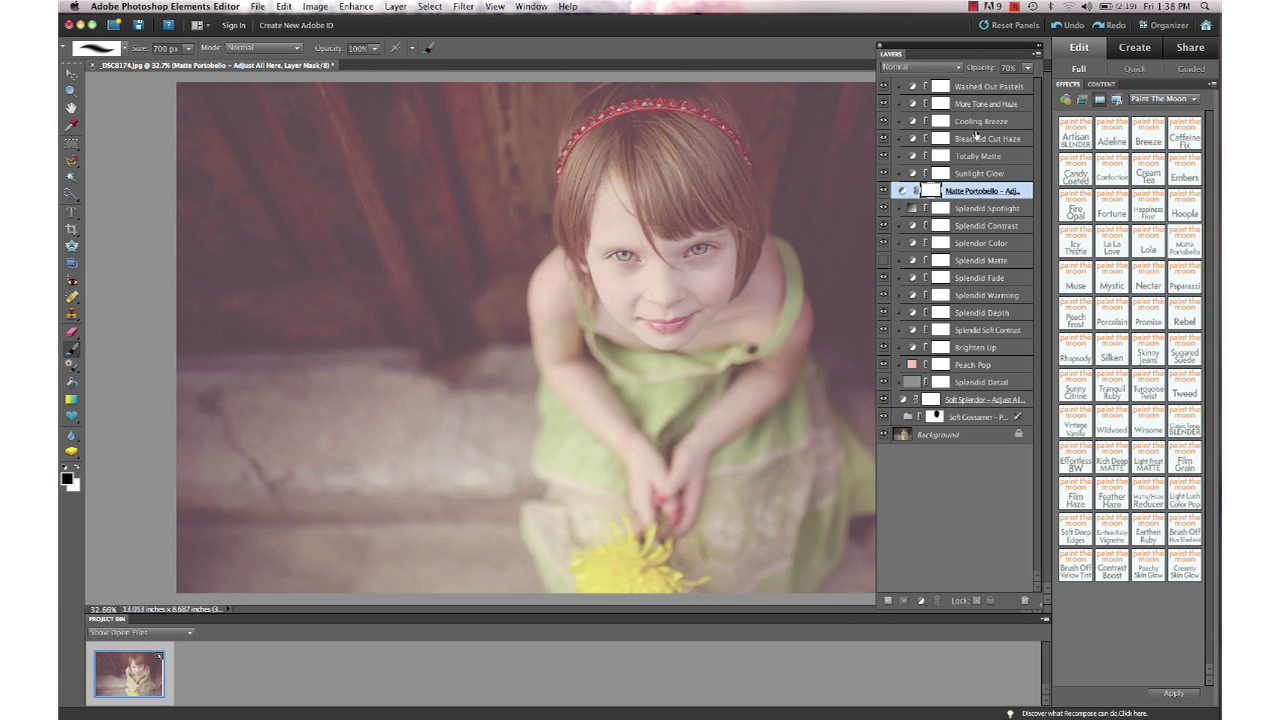
Mask Matte Portobello off the girl at about 35% opacity, then apply Rhapsody
drag(996, 68, 966, 68)
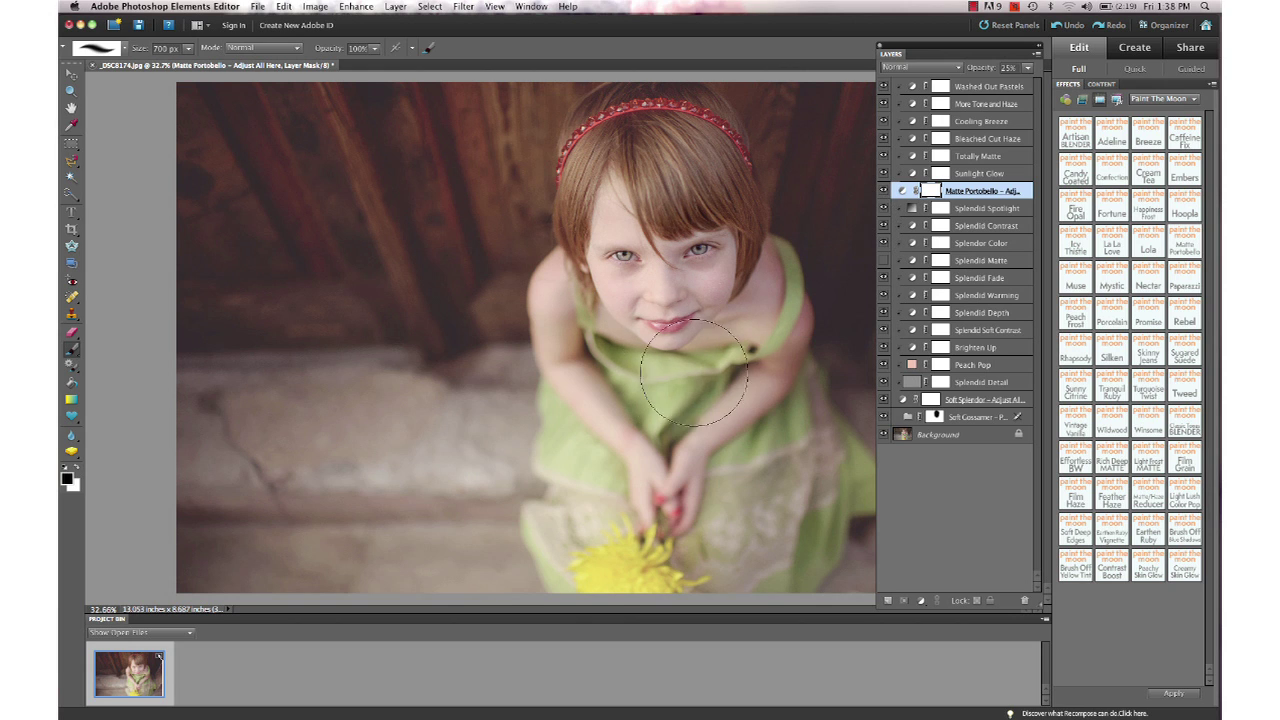
mouse_move(667, 373)
mouse_down()
mouse_move(760, 225)
mouse_move(660, 235)
mouse_up()
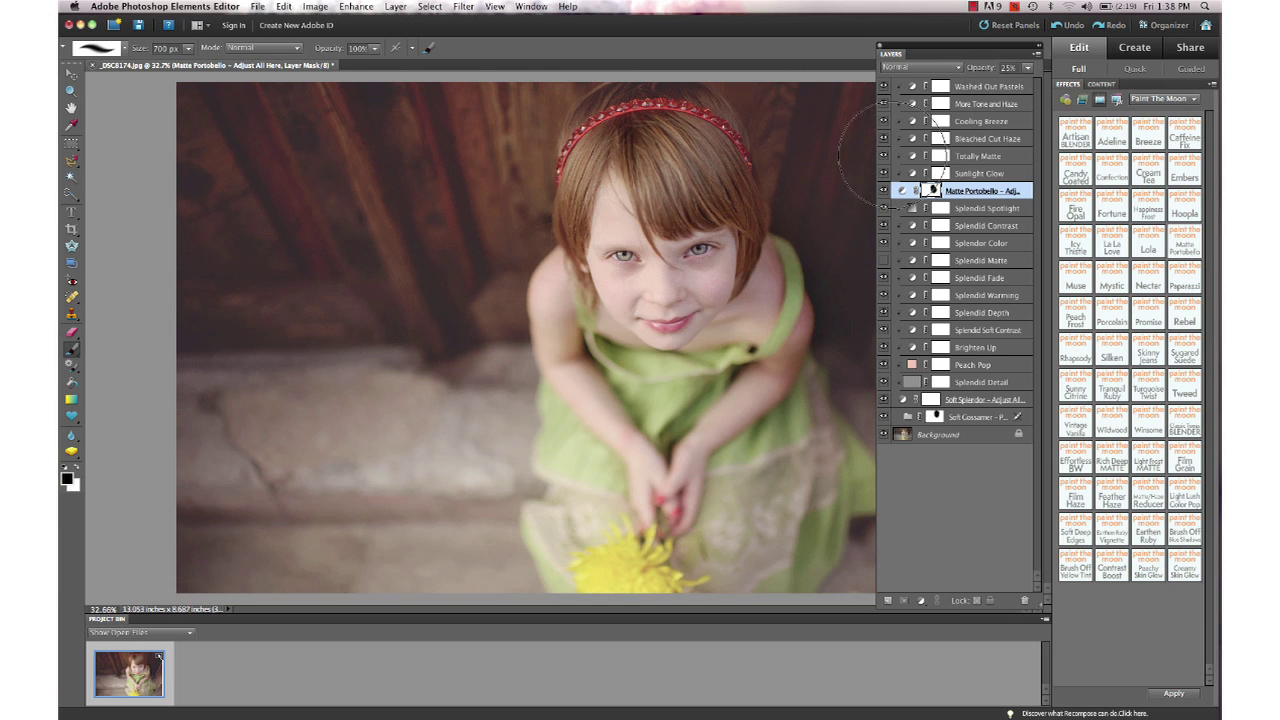
drag(973, 70, 981, 68)
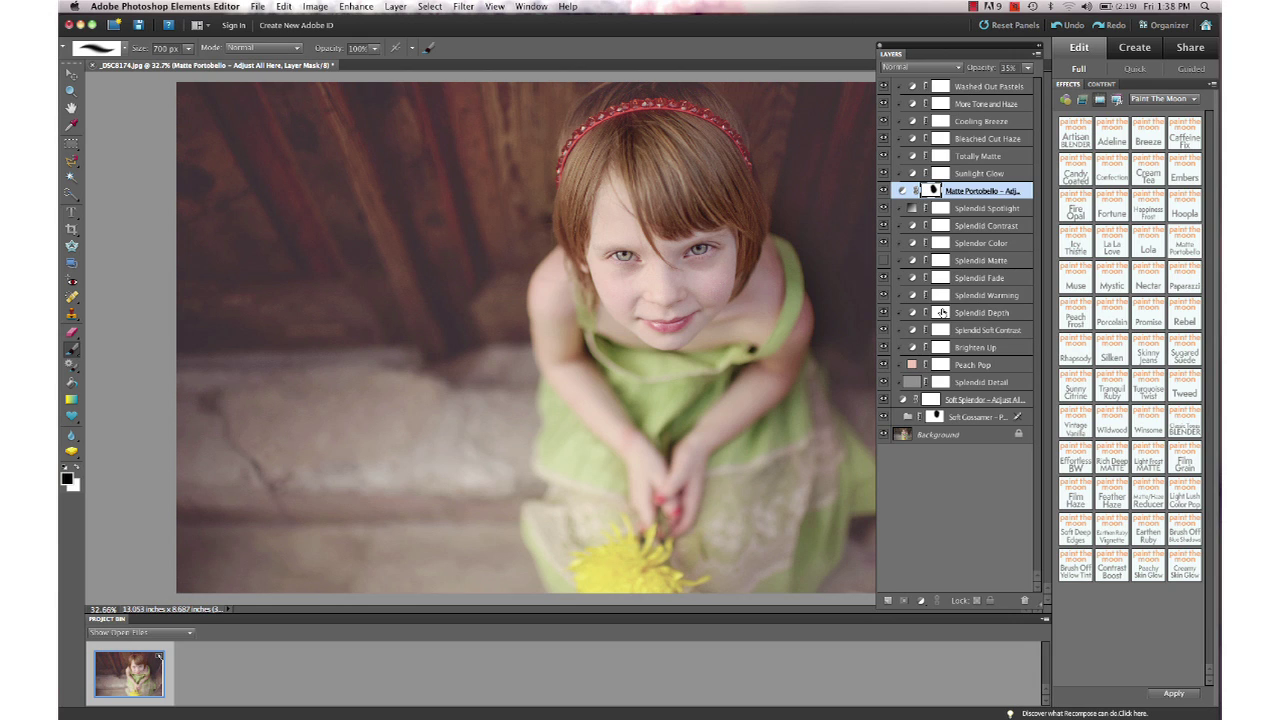
double_click(1079, 349)
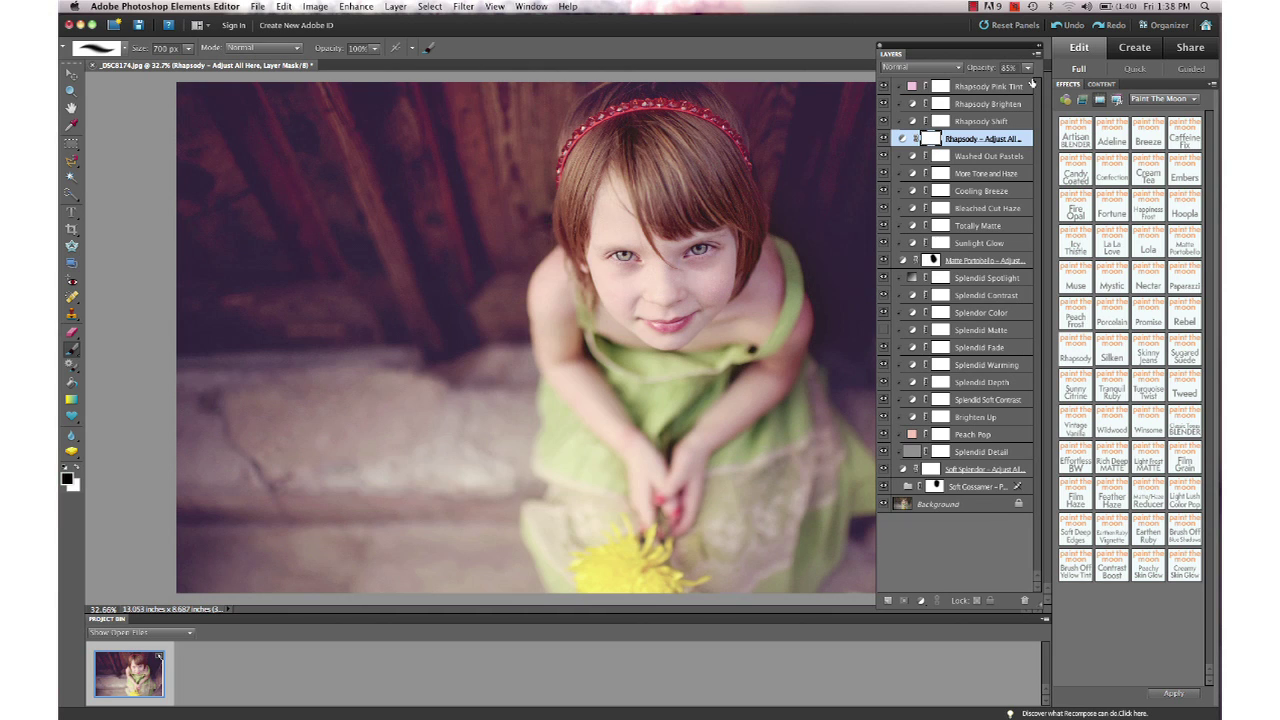
Set Rhapsody to 30% opacity, brush it off the face at 50% brush opacity, then apply Rich Deep Matte
drag(992, 67, 959, 69)
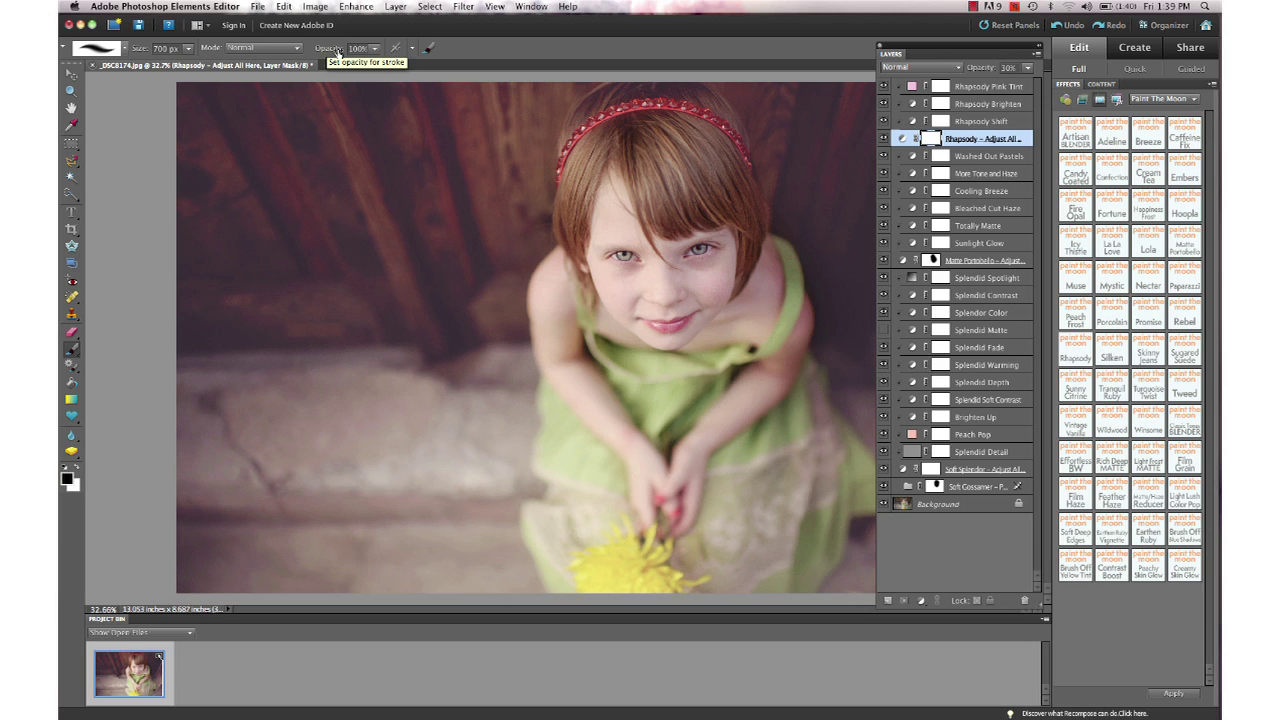
mouse_move(325, 51)
mouse_down()
mouse_move(340, 52)
mouse_move(310, 52)
mouse_up()
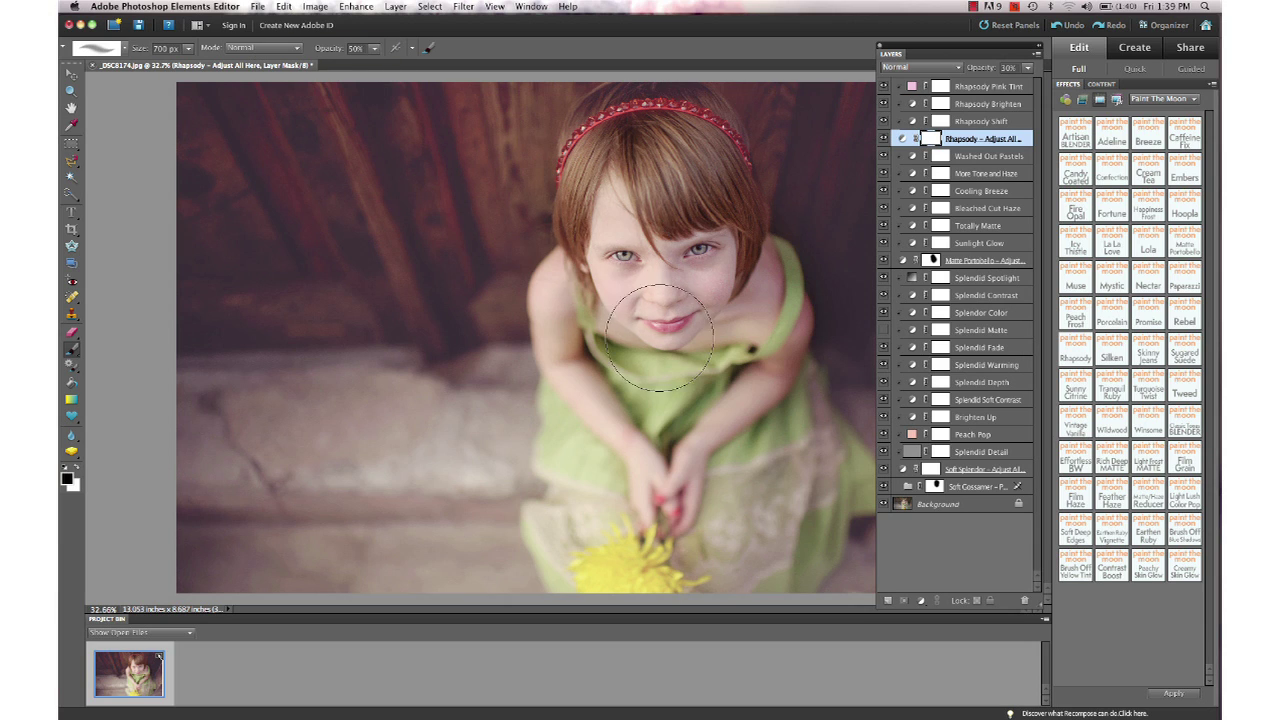
mouse_move(660, 338)
mouse_down()
mouse_move(640, 250)
mouse_move(600, 457)
mouse_move(612, 222)
mouse_up()
double_click(1112, 466)
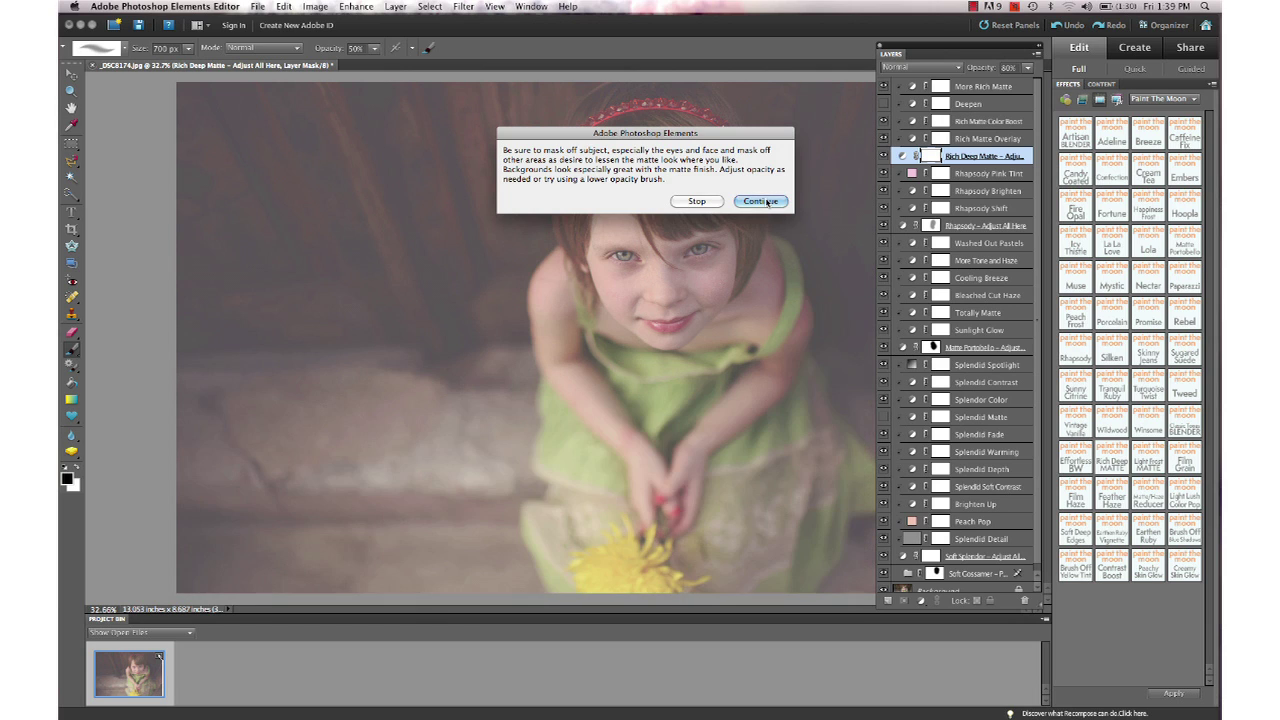
Set Rich Deep Matte to 24% opacity and mask it off the face and eyes
click(760, 201)
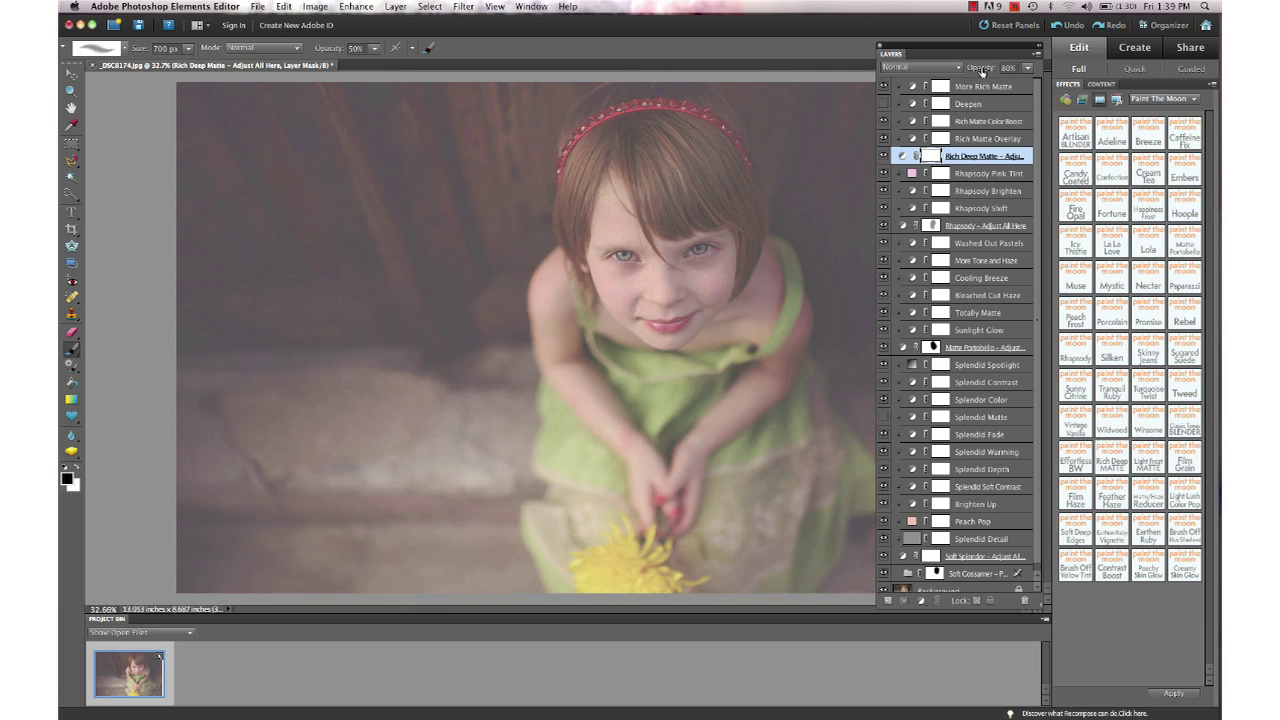
drag(982, 70, 955, 69)
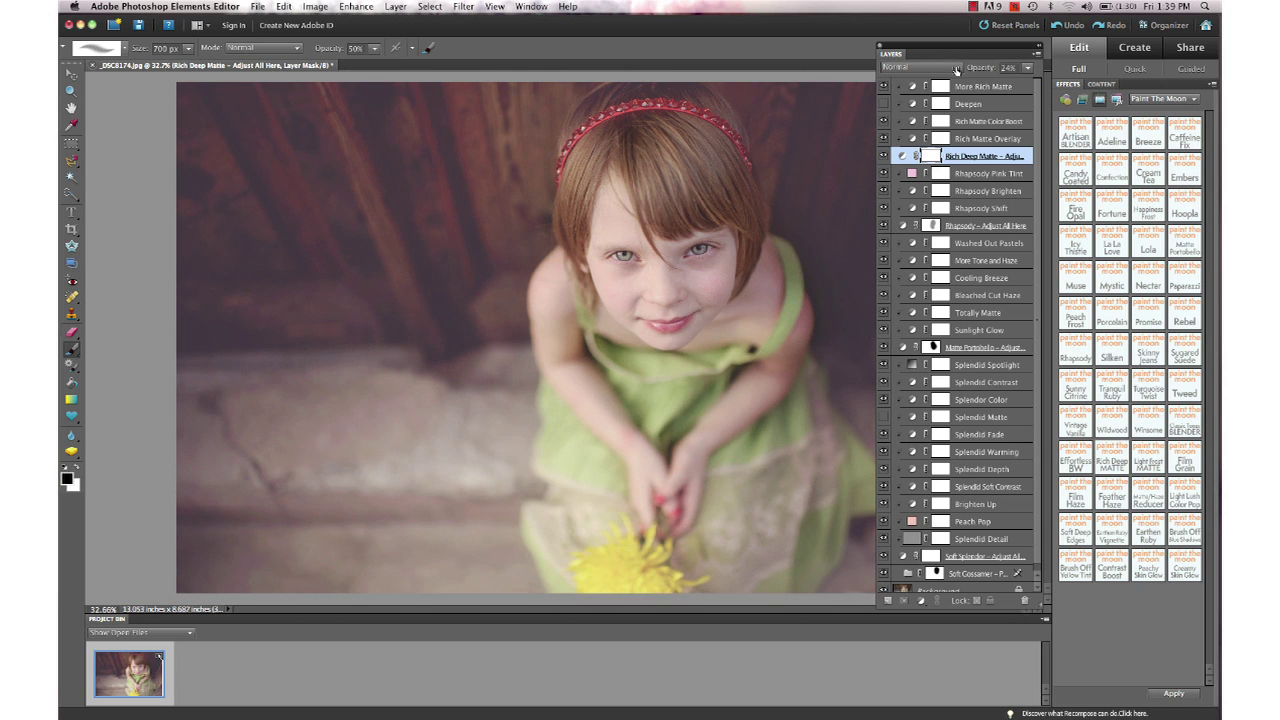
mouse_move(637, 243)
mouse_down()
mouse_move(709, 239)
mouse_move(674, 254)
mouse_move(612, 193)
mouse_move(630, 232)
mouse_up()
mouse_move(650, 172)
mouse_down()
mouse_move(632, 226)
mouse_move(669, 338)
mouse_move(645, 248)
mouse_move(710, 240)
mouse_move(678, 340)
mouse_move(632, 258)
mouse_move(704, 234)
mouse_move(622, 268)
mouse_move(683, 397)
mouse_move(627, 274)
mouse_move(686, 251)
mouse_move(621, 261)
mouse_move(687, 315)
mouse_move(689, 422)
mouse_move(696, 341)
mouse_move(667, 183)
mouse_move(635, 126)
mouse_move(664, 188)
mouse_move(692, 123)
mouse_up()
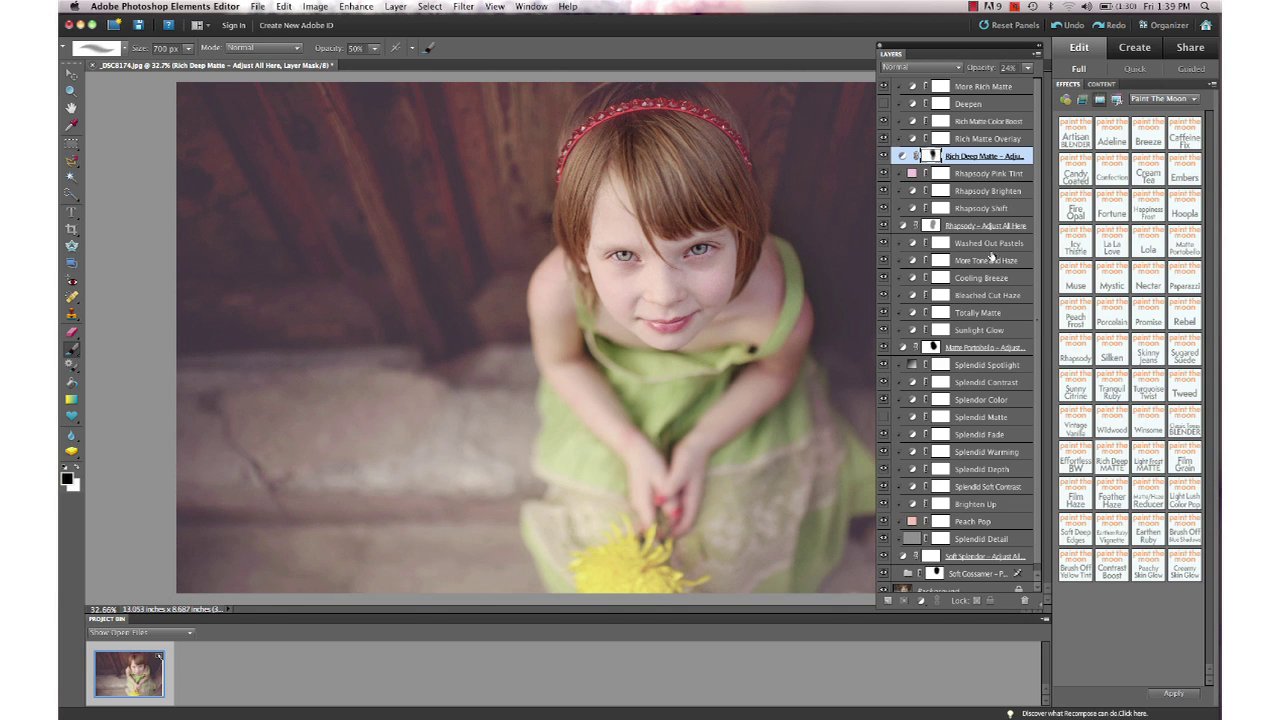
scroll(991, 256, down, 1)
scroll(989, 249, up, 1)
click(884, 156)
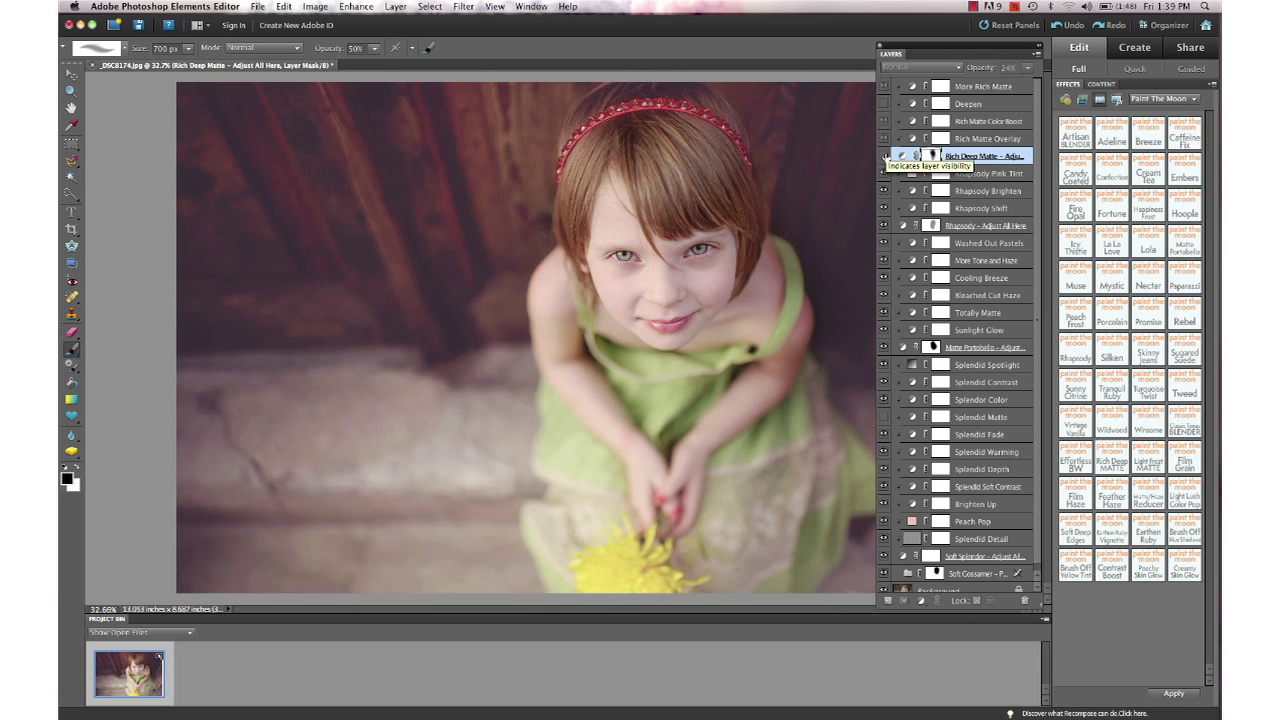
click(884, 156)
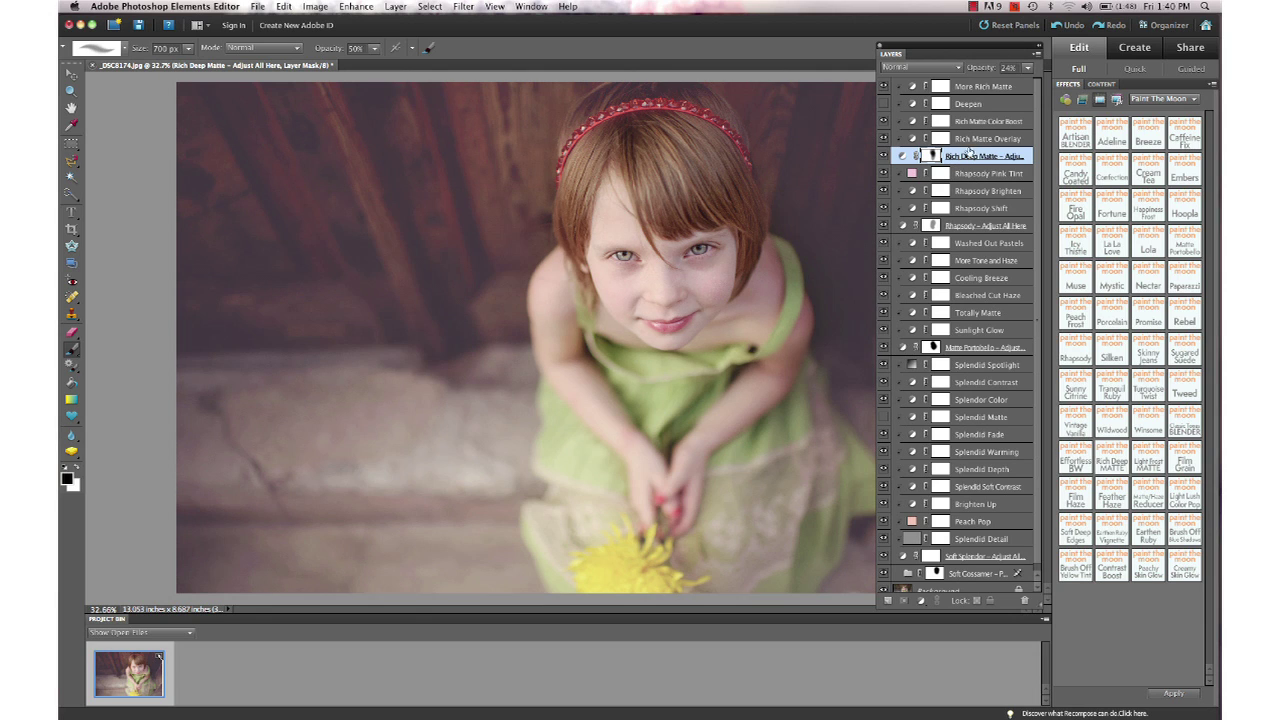
scroll(973, 227, down, 1)
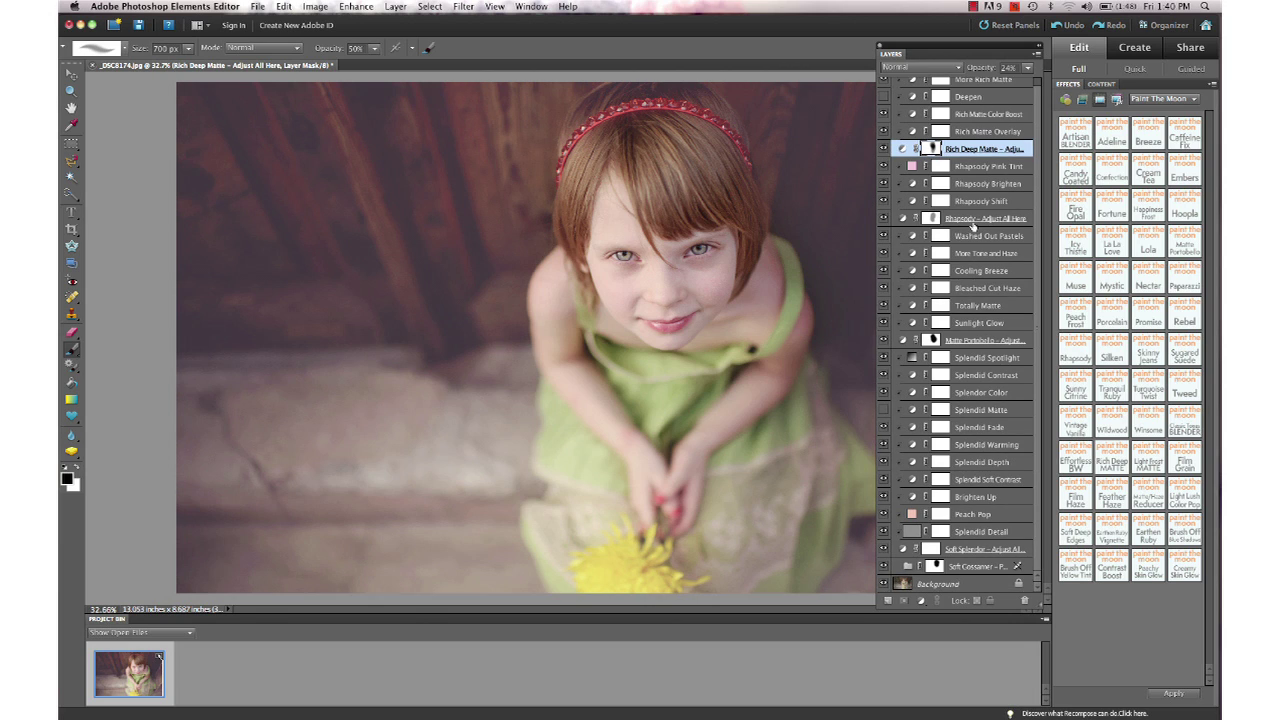
Toggle Soft Splendor off and on, then view the original photo alone before restoring all effect layers
click(883, 550)
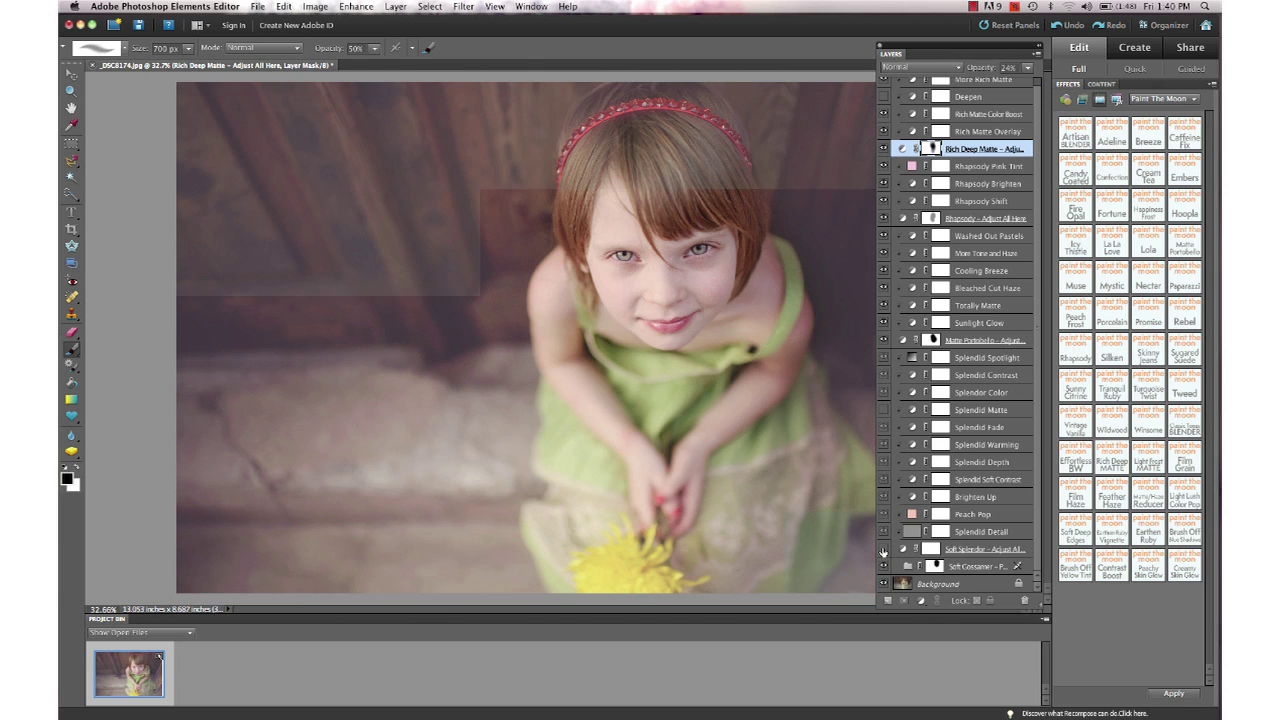
click(883, 550)
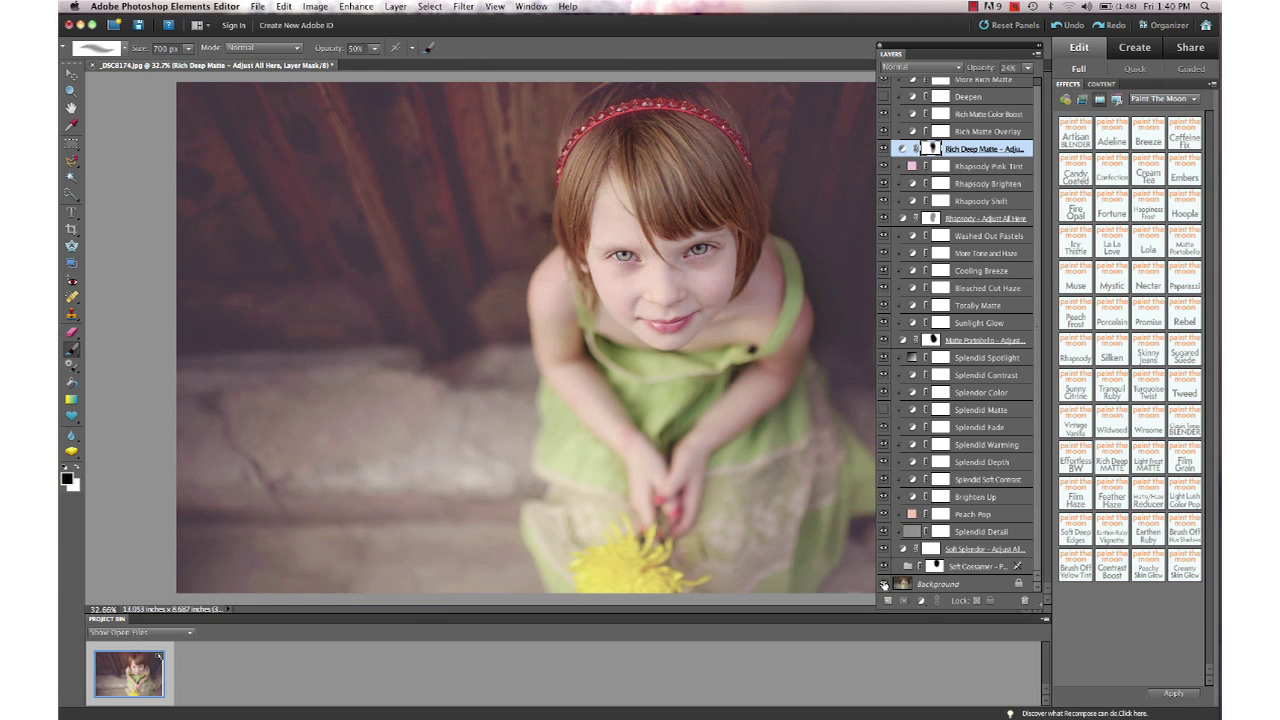
alt+click(883, 584)
alt+click(883, 584)
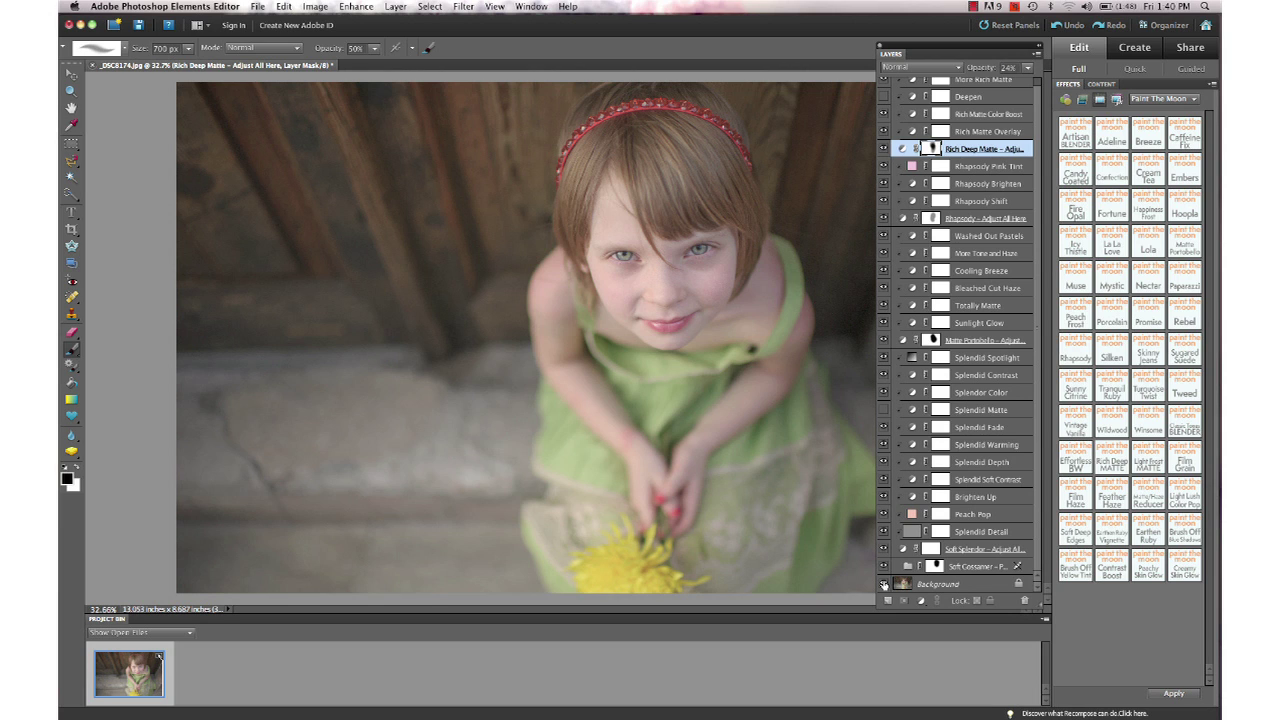